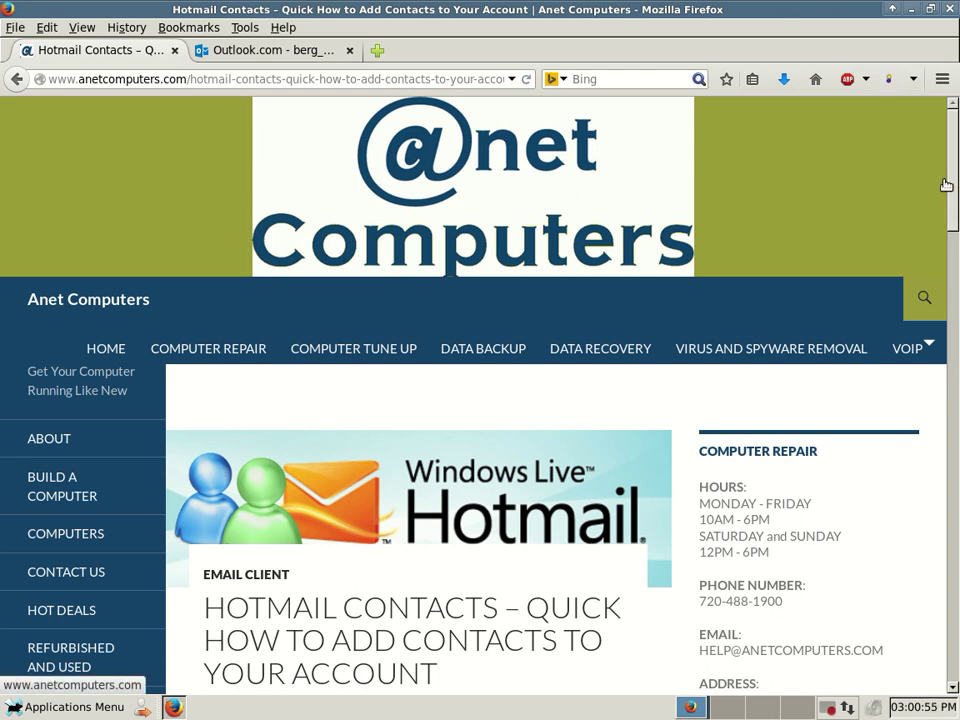
# Read the Hotmail contacts article down to the Hotmail Sign On link
pyautogui.scroll(-5, 680, 450)
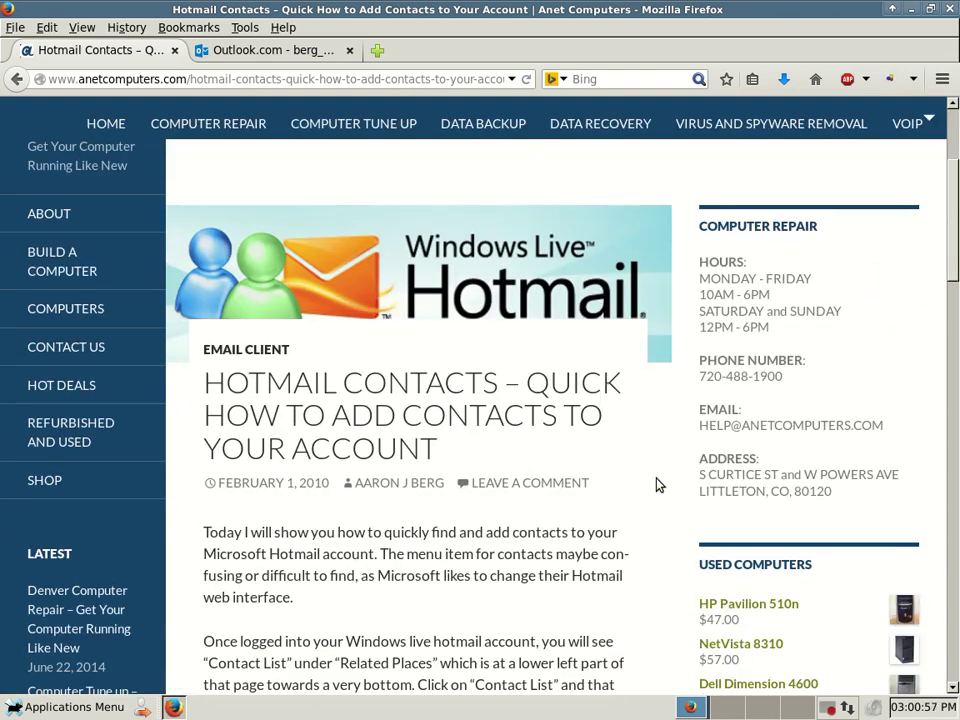
pyautogui.scroll(-1, 560, 490)
pyautogui.scroll(-3, 548, 497)
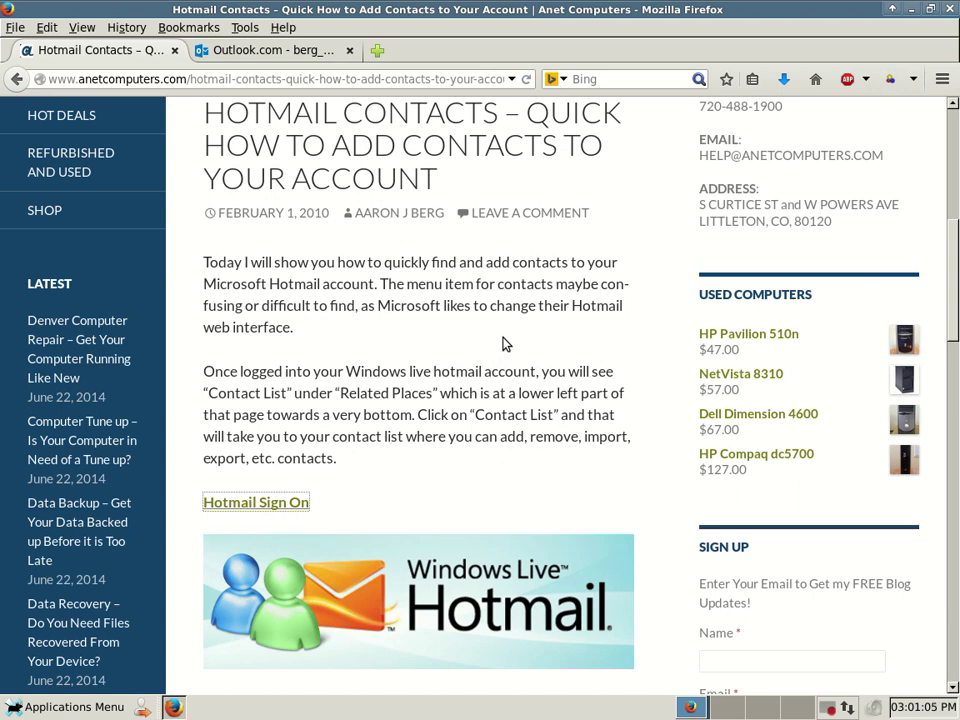
pyautogui.scroll(1, 503, 343)
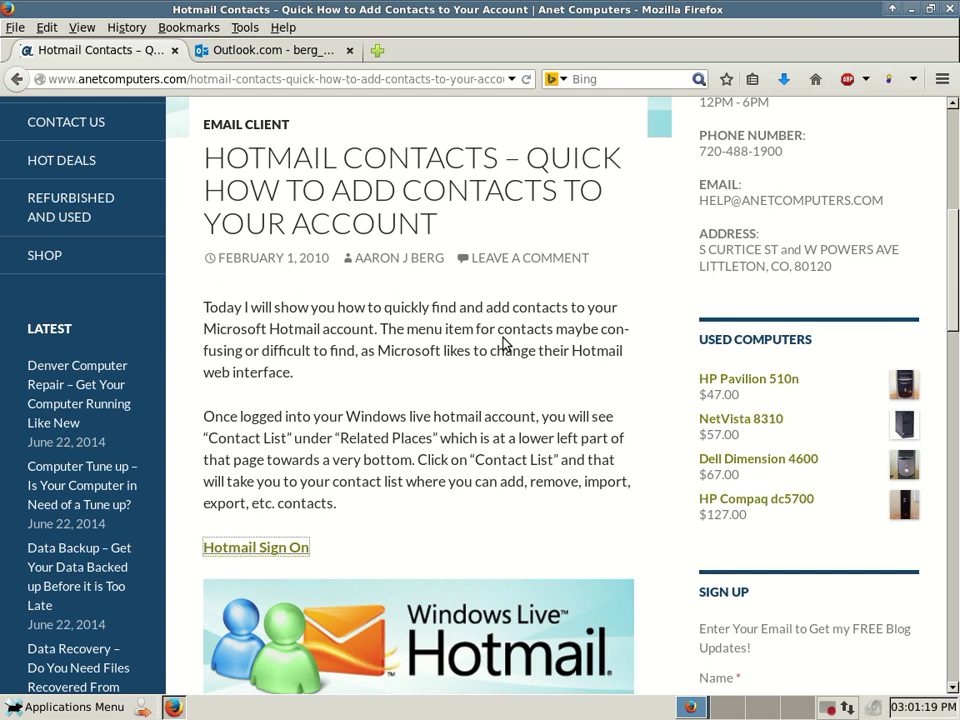
pyautogui.scroll(-1, 505, 344)
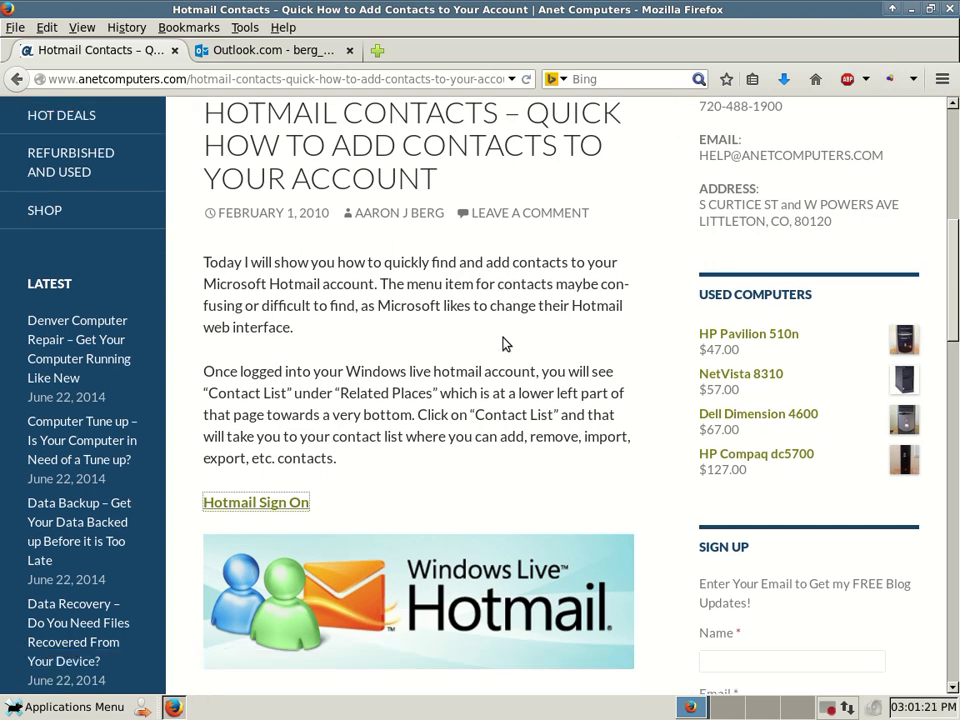
pyautogui.scroll(2, 505, 344)
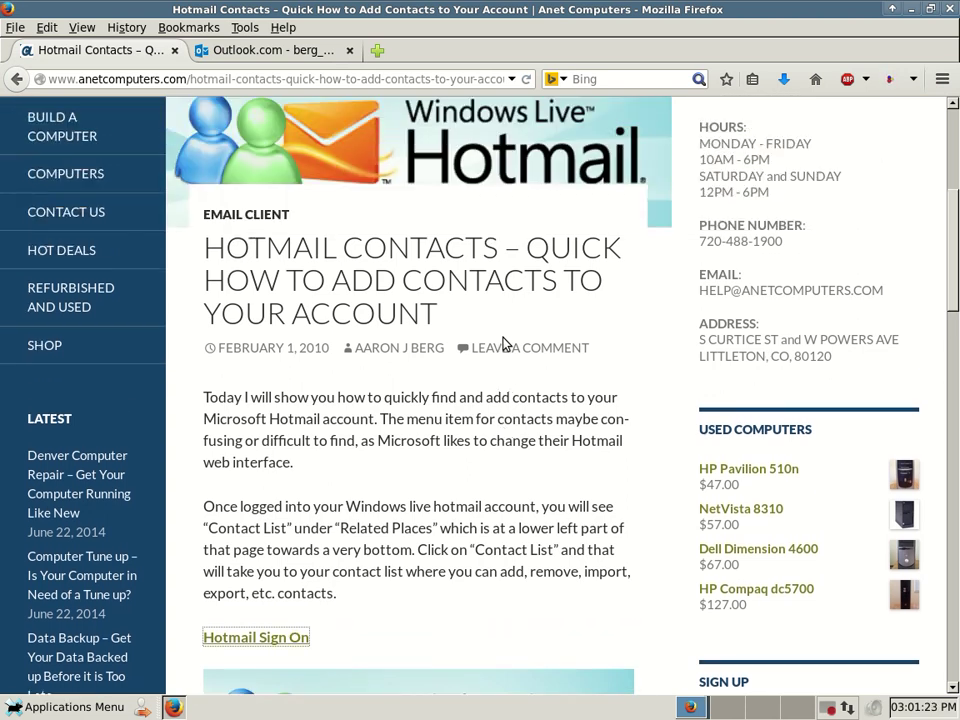
pyautogui.scroll(-2, 505, 344)
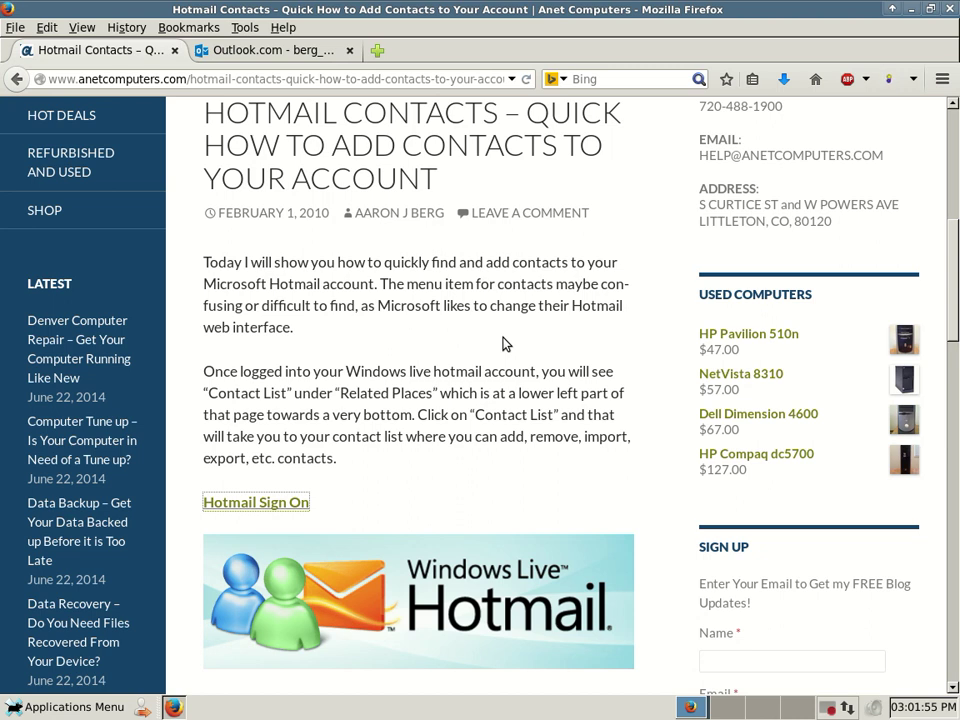
pyautogui.scroll(-1, 505, 343)
pyautogui.scroll(1, 505, 343)
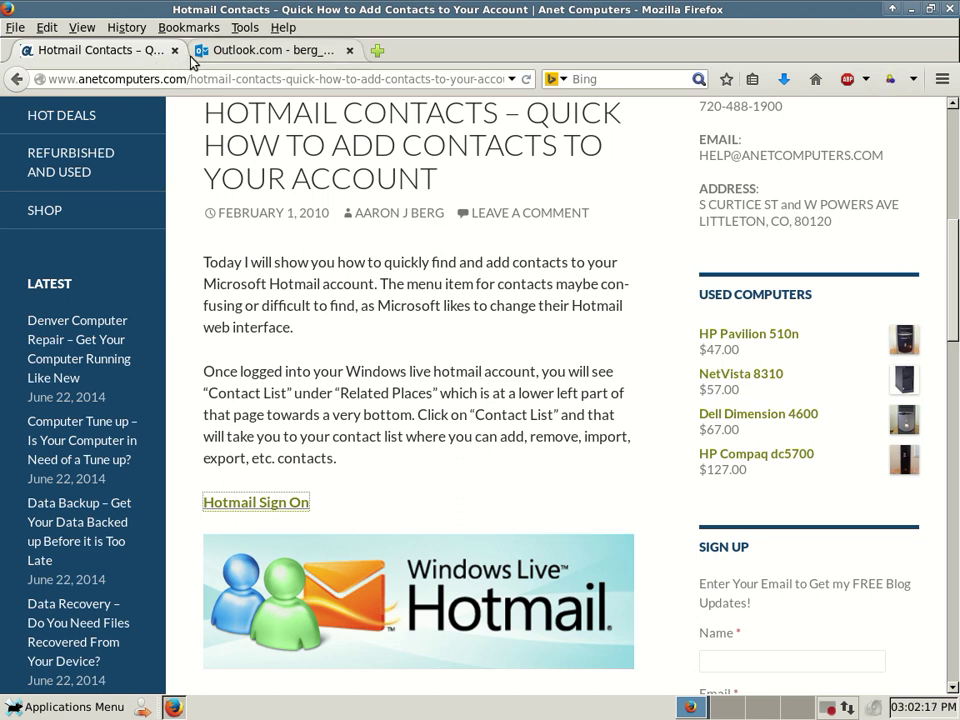
# Switch to the Outlook.com inbox and open the People contact list from the app switcher
pyautogui.click(228, 52)
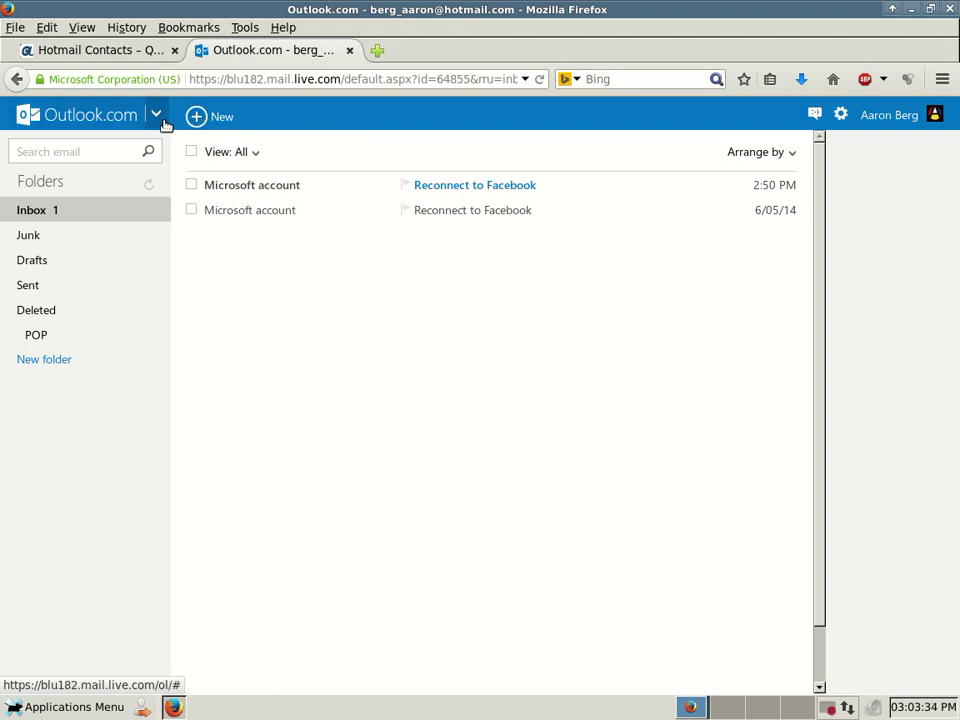
pyautogui.click(157, 115)
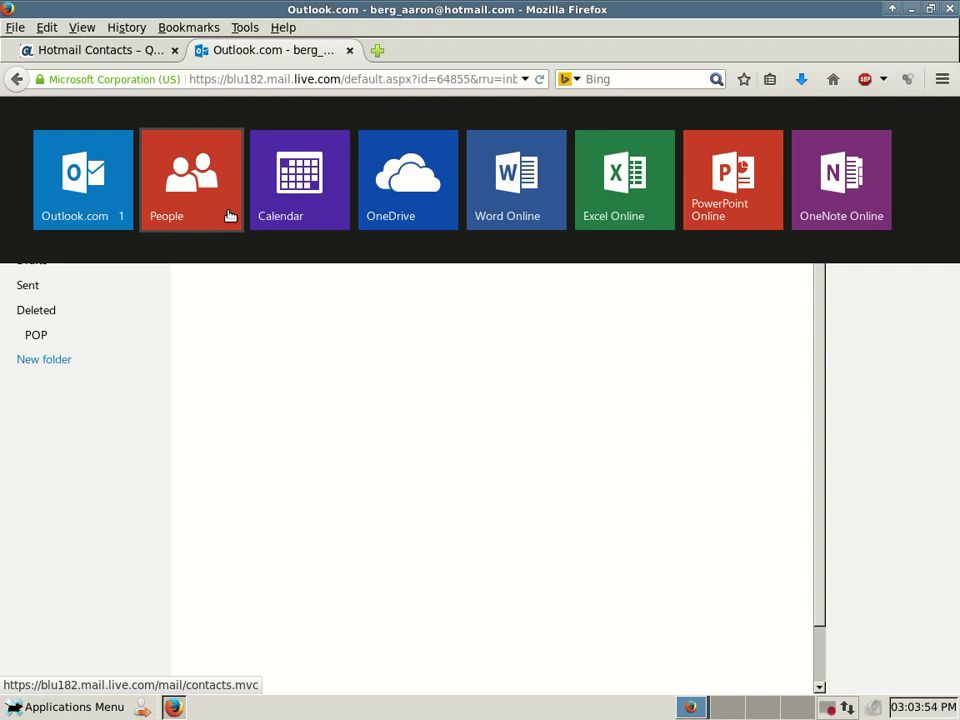
pyautogui.click(213, 200)
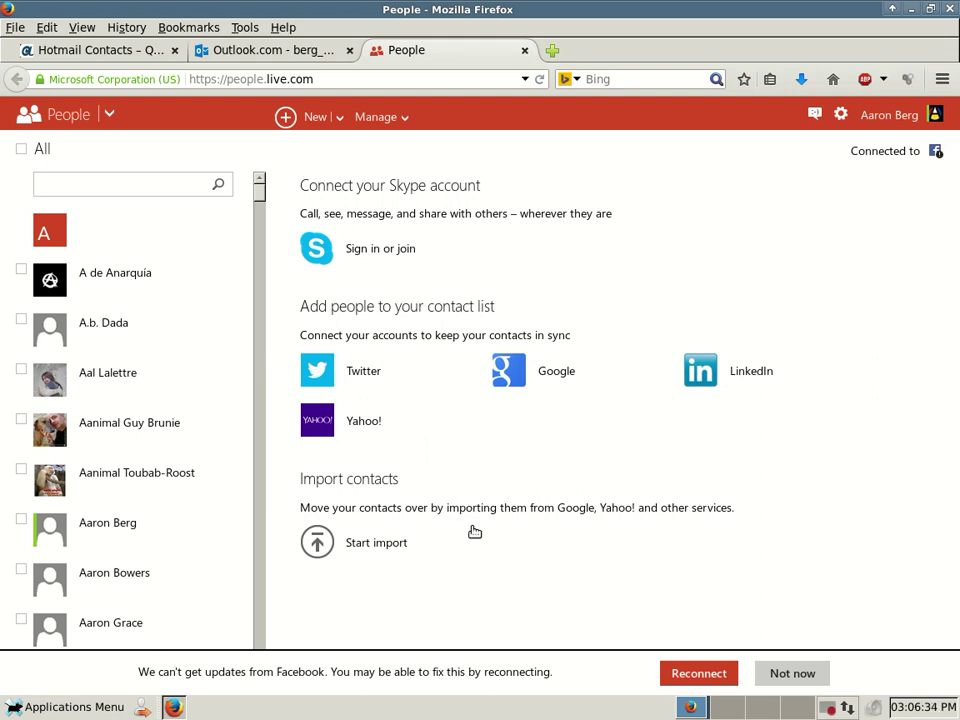
# View the contact import sources and the CSV upload page under Other, and return to the People overview
pyautogui.click(333, 543)
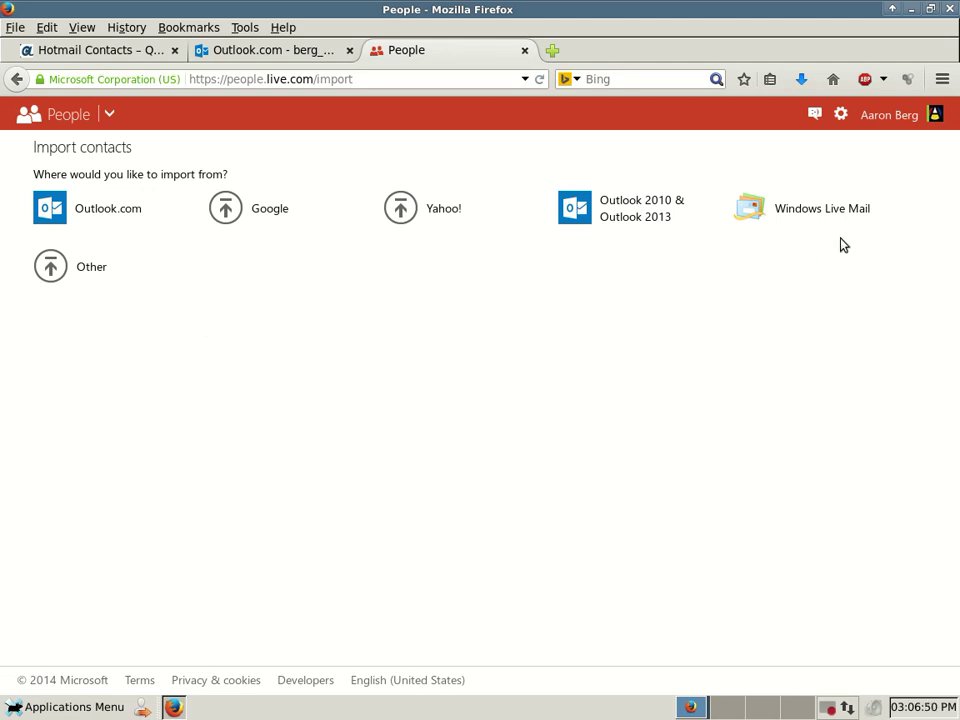
pyautogui.click(84, 268)
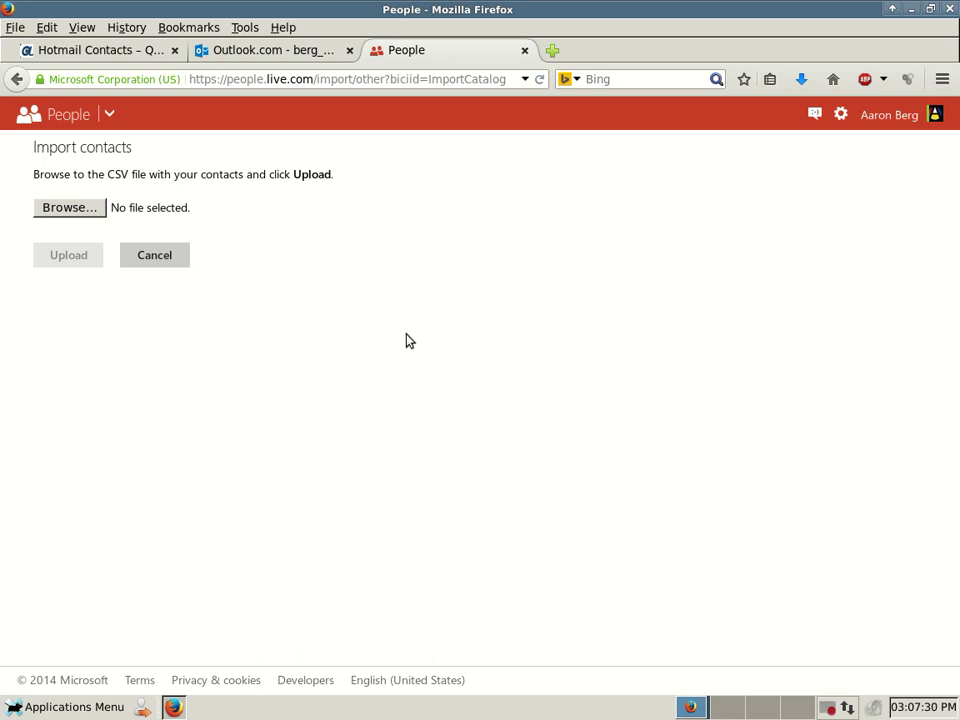
pyautogui.click(80, 114)
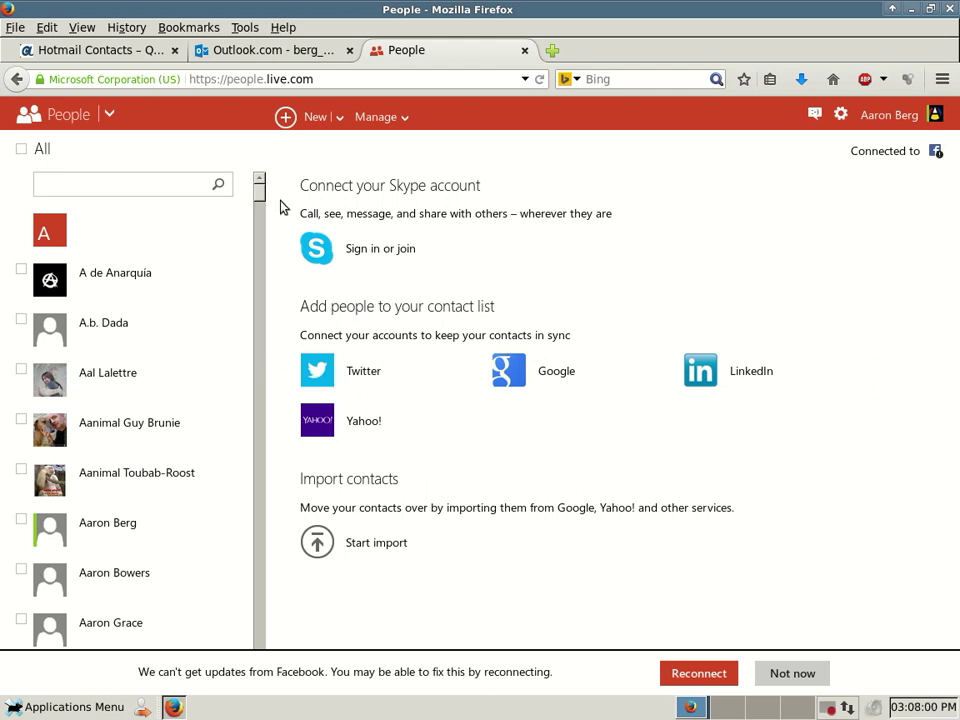
# Examine the name, email, phone, address and other fields of a new contact form, and leave it without saving
pyautogui.click(286, 128)
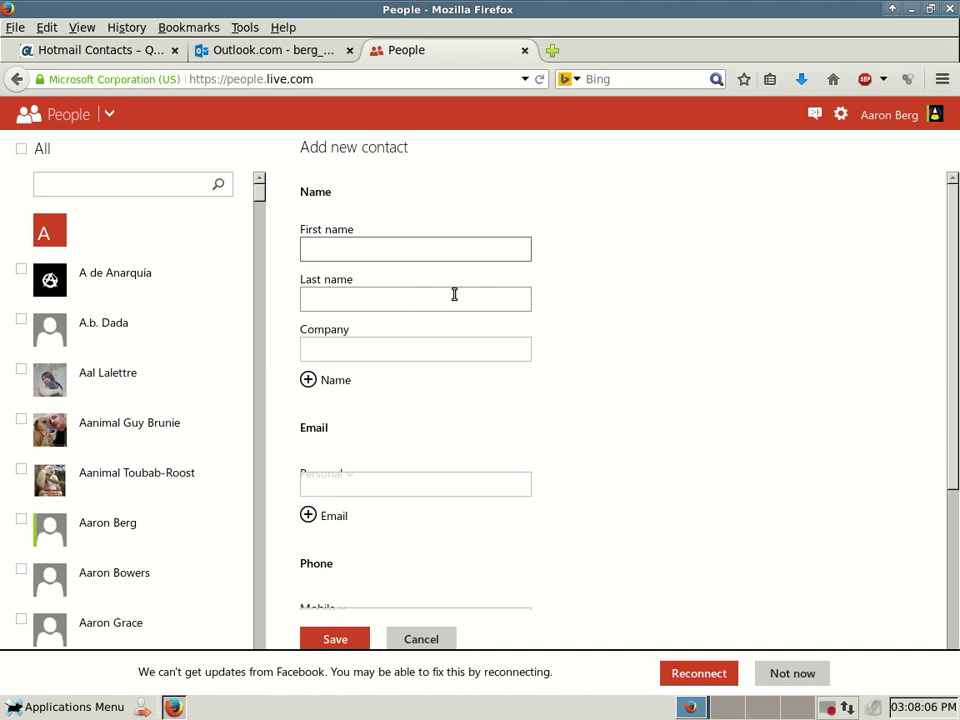
pyautogui.scroll(-2, 454, 296)
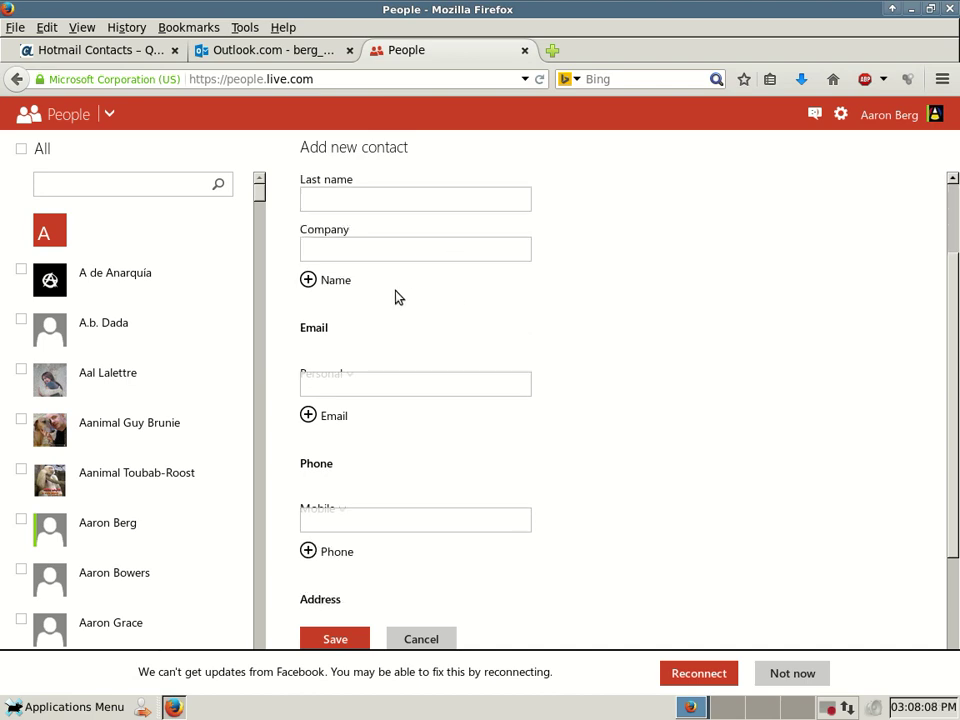
pyautogui.scroll(-1, 454, 362)
pyautogui.click(449, 334)
pyautogui.scroll(-1, 449, 366)
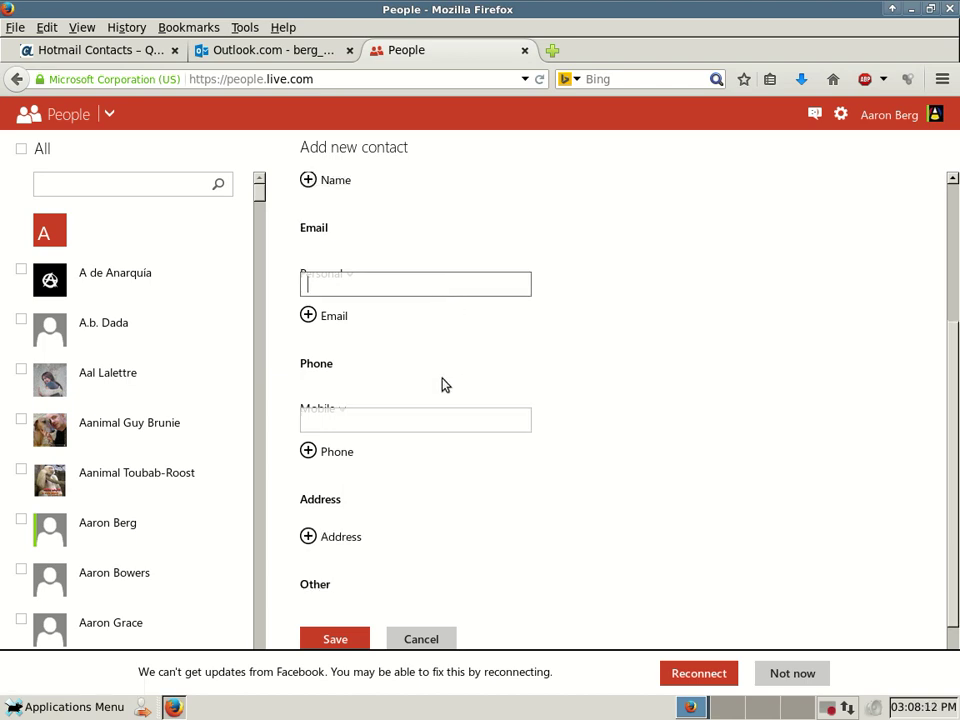
pyautogui.scroll(-1, 403, 376)
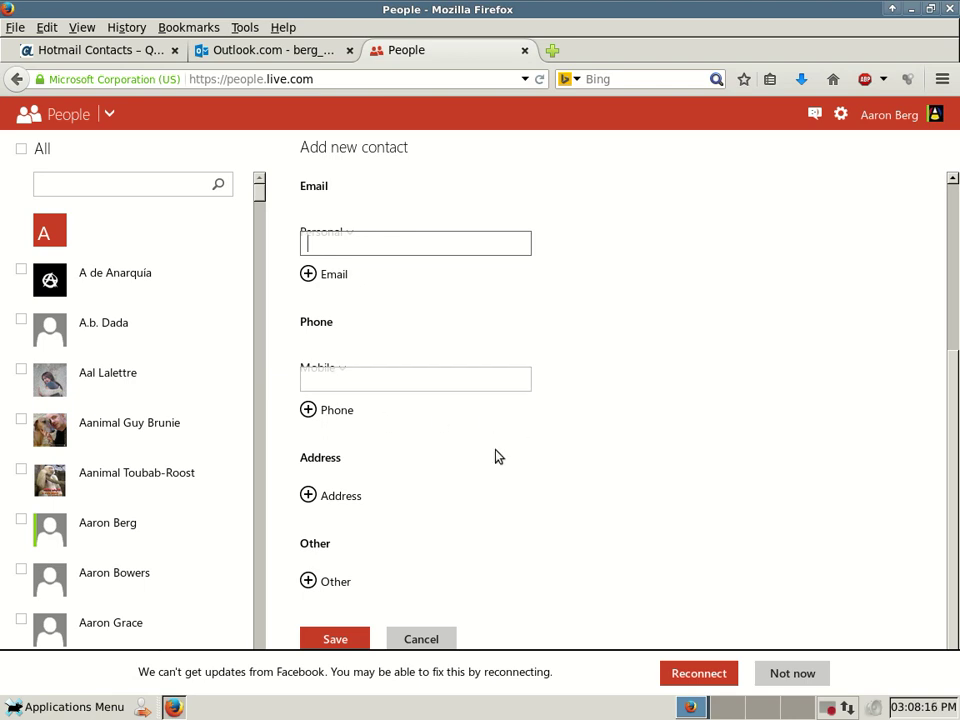
pyautogui.scroll(5, 591, 570)
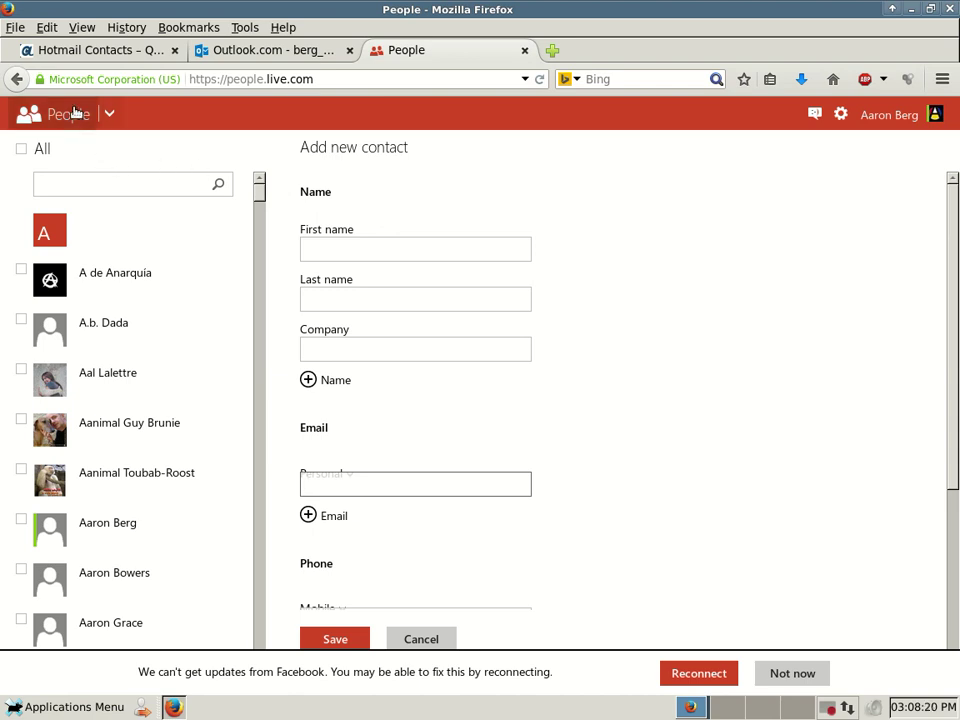
pyautogui.scroll(-5, 535, 340)
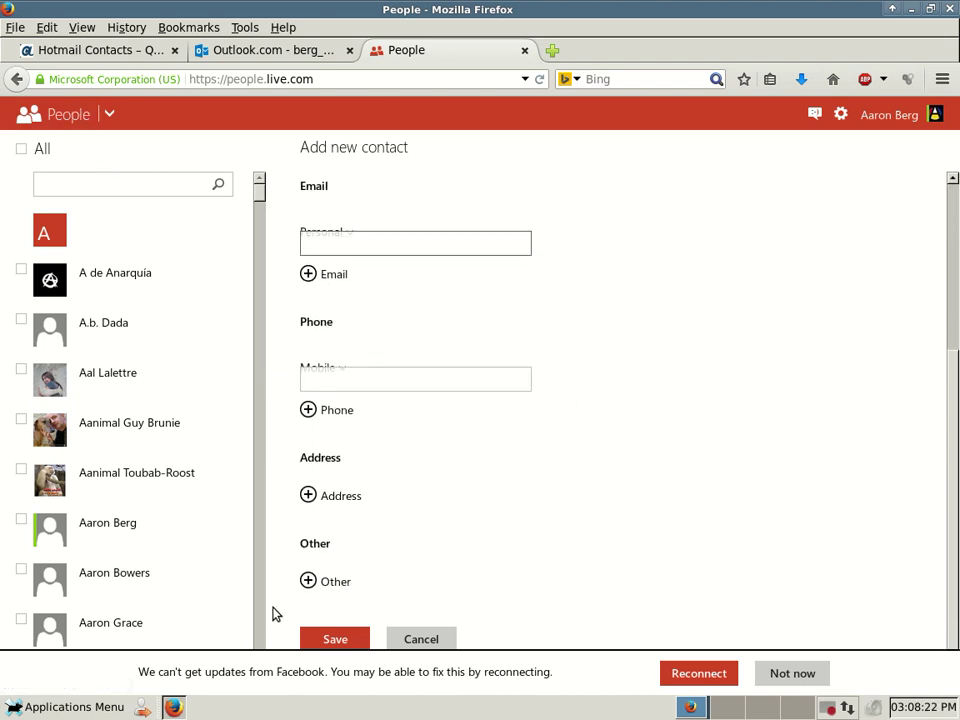
pyautogui.scroll(5, 563, 490)
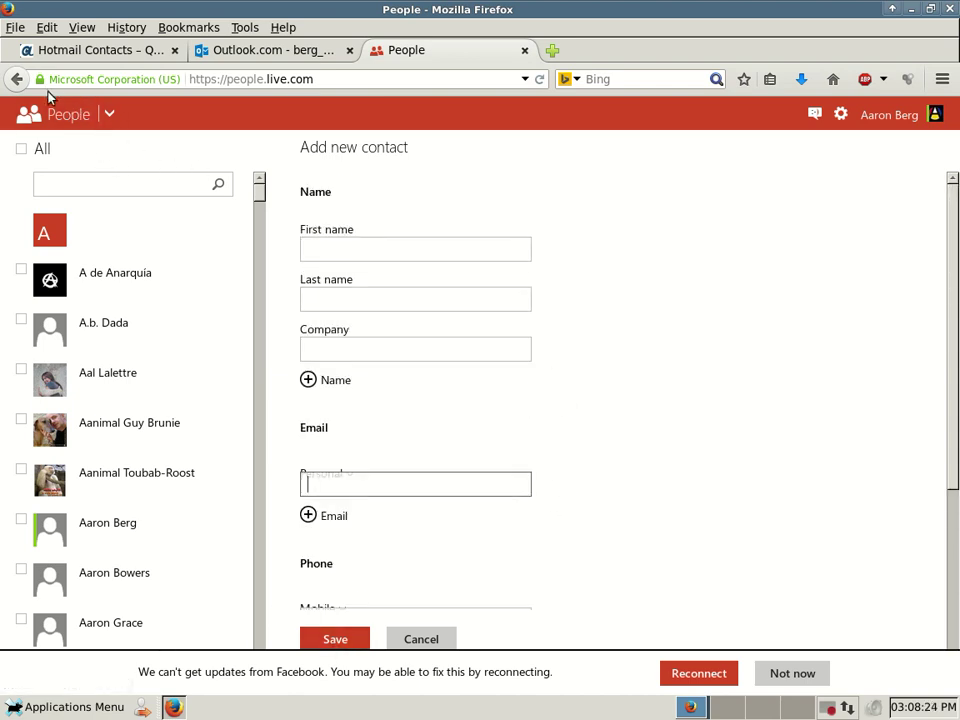
pyautogui.click(82, 122)
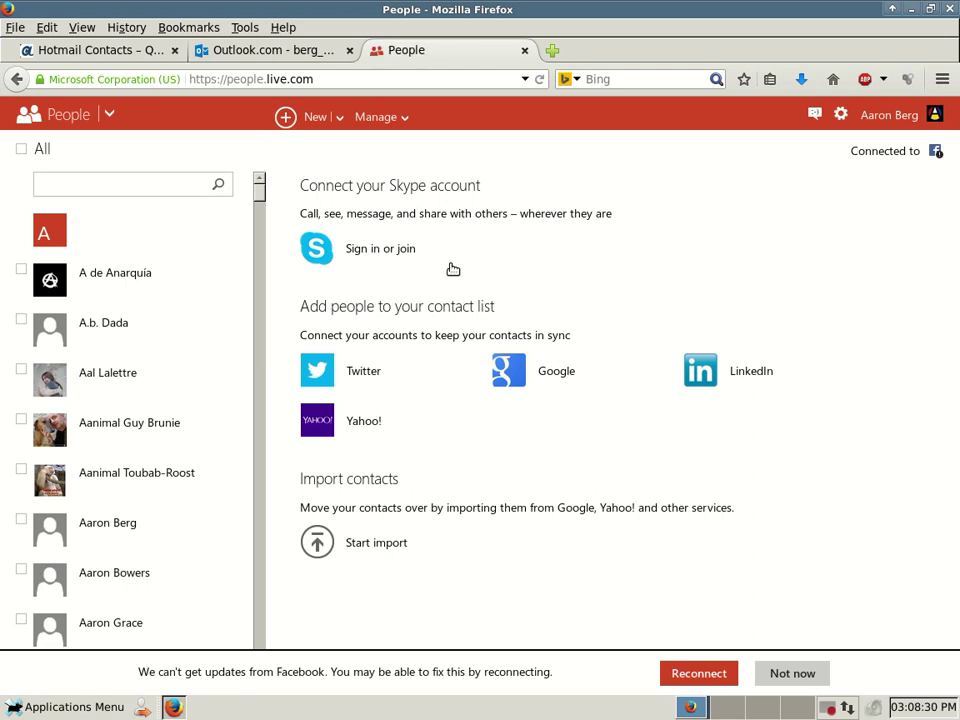
# Check the contact export for Outlook.com and other services twice, cancelling the OutlookContacts.csv download each time
pyautogui.click(392, 127)
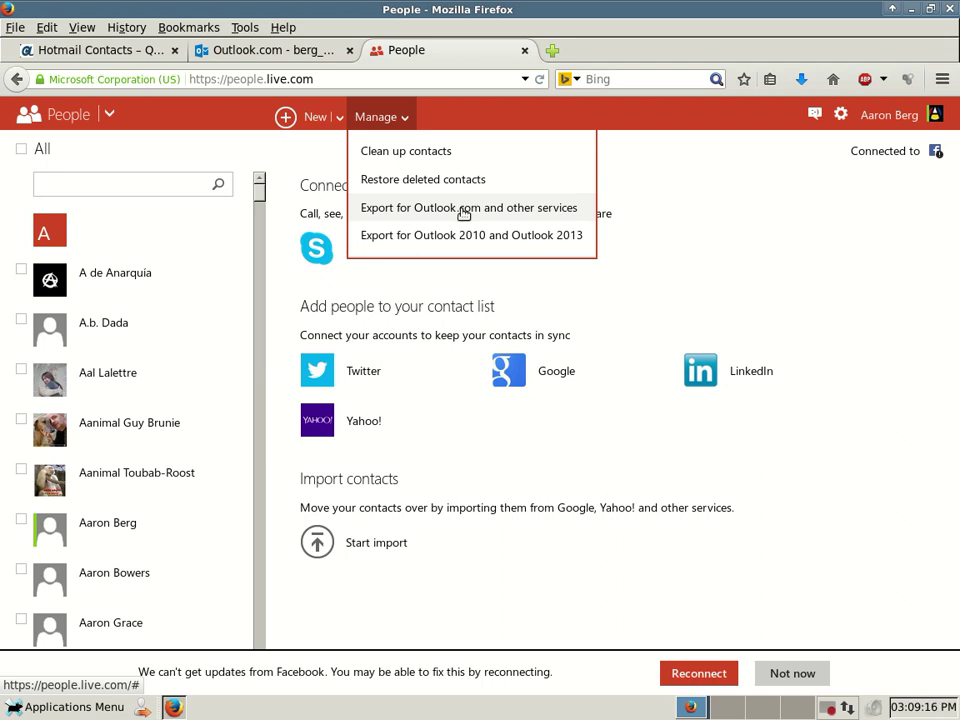
pyautogui.click(466, 207)
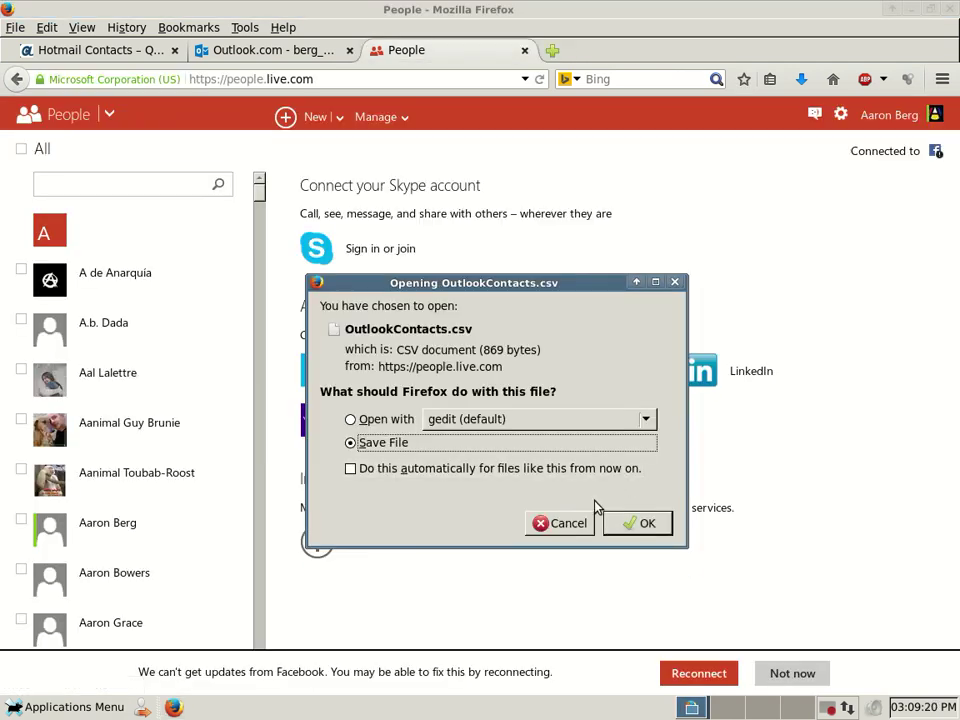
pyautogui.click(565, 523)
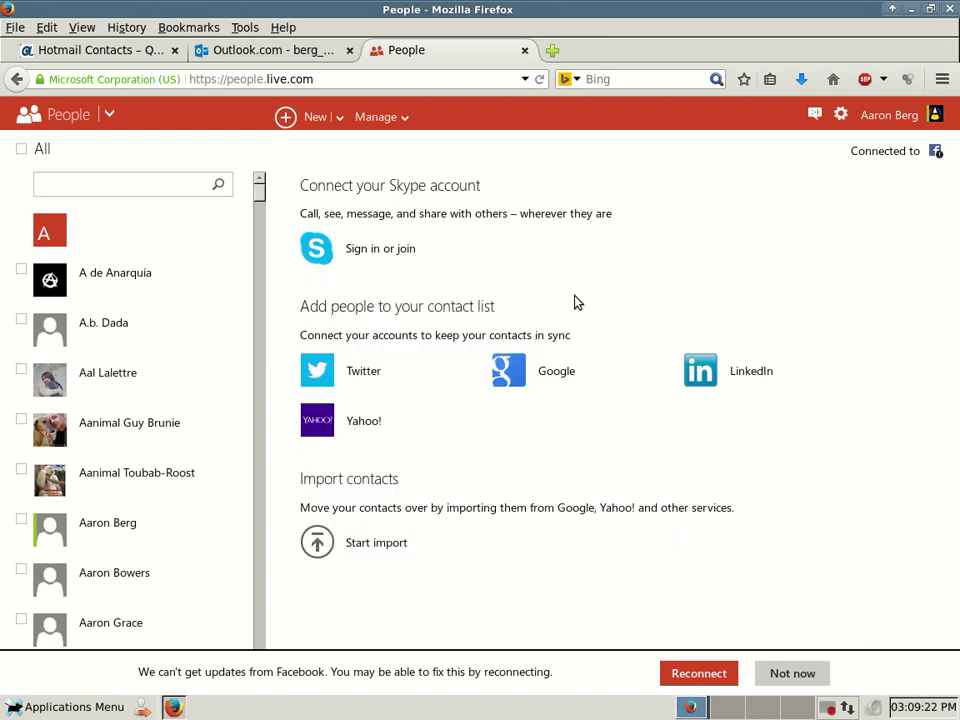
pyautogui.click(375, 118)
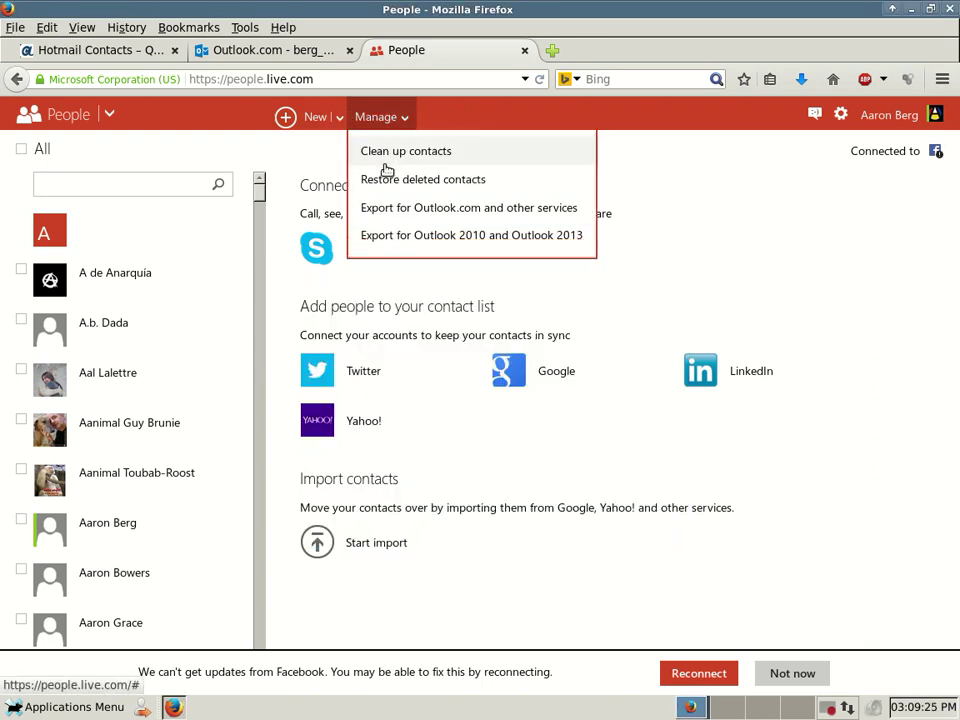
pyautogui.click(430, 216)
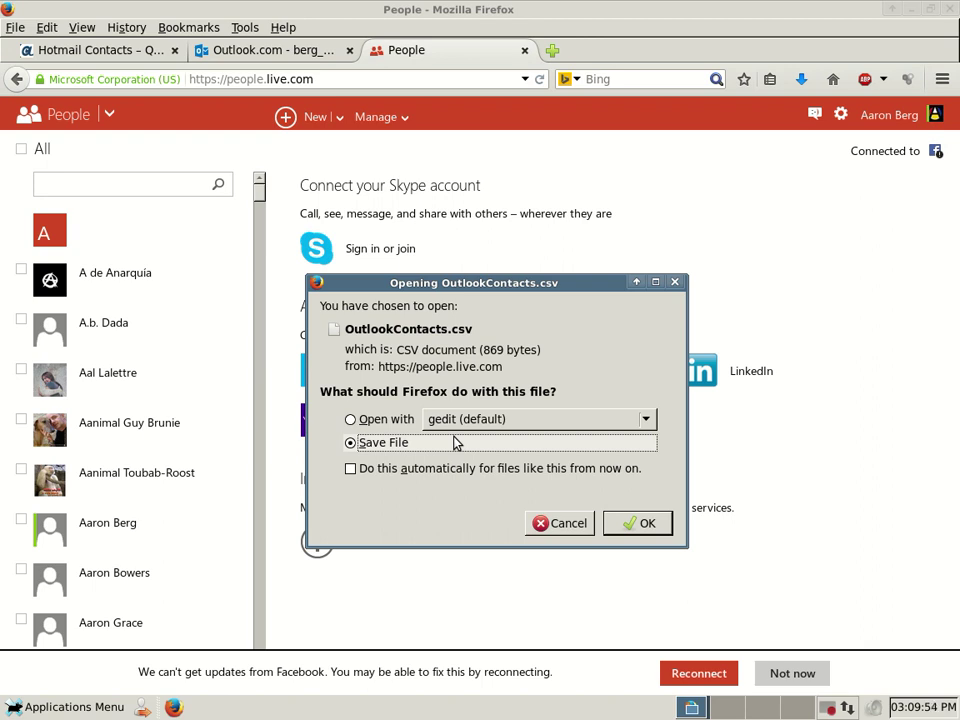
pyautogui.click(568, 524)
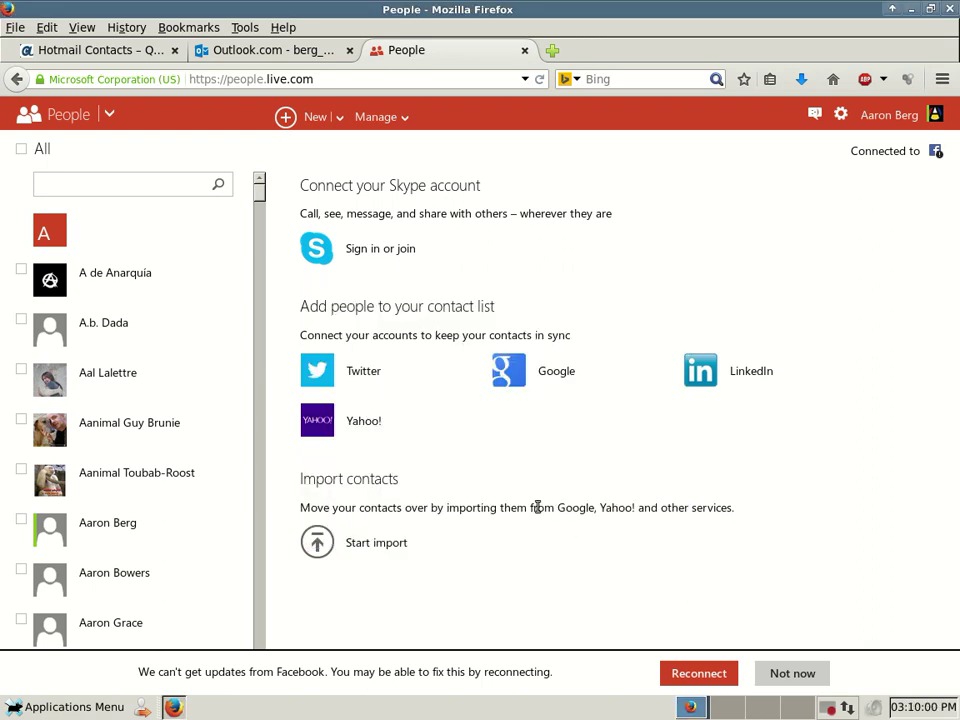
# Read the instructions for exporting contacts to Outlook 2010 and Outlook 2013, and return to the People contact list
pyautogui.click(381, 117)
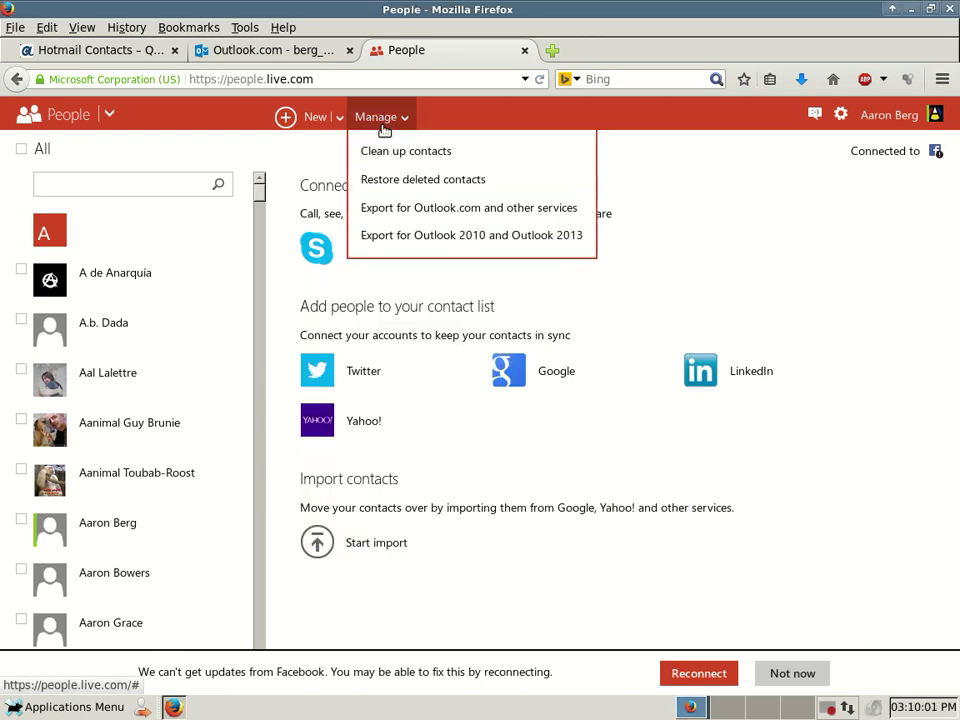
pyautogui.click(396, 240)
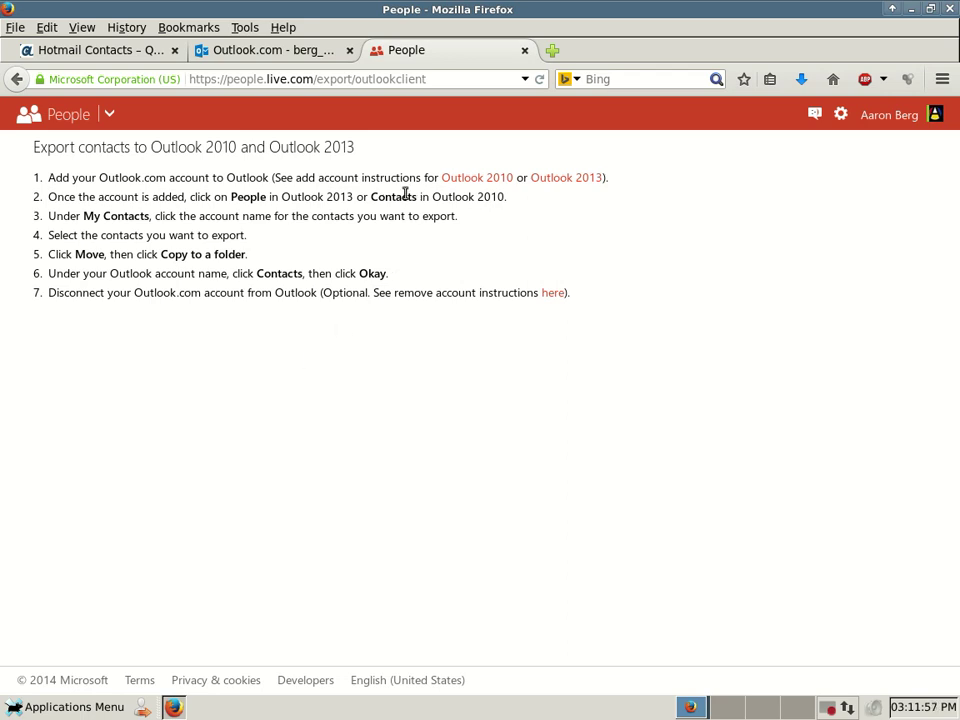
pyautogui.click(108, 114)
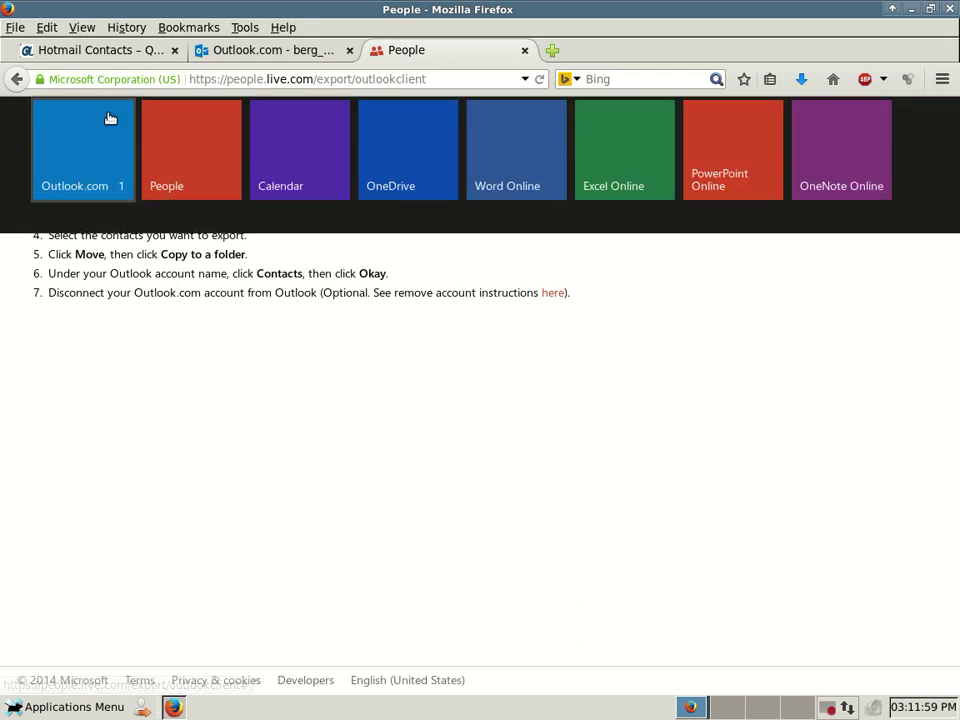
pyautogui.click(190, 150)
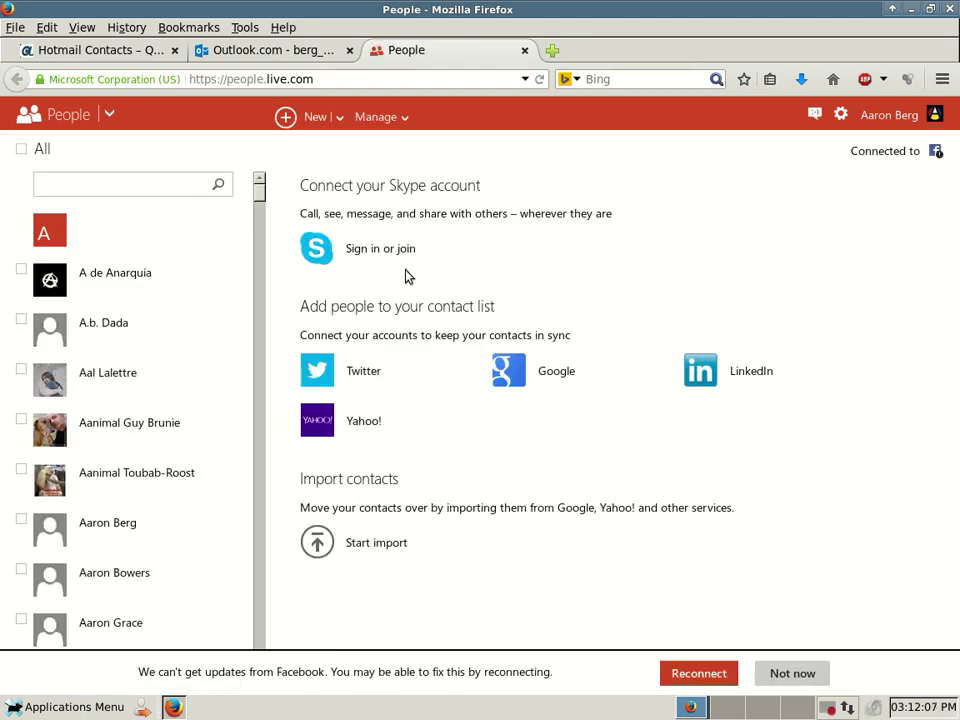
# Review the save options for the OutlookContacts.csv export once more and cancel the download
pyautogui.click(405, 118)
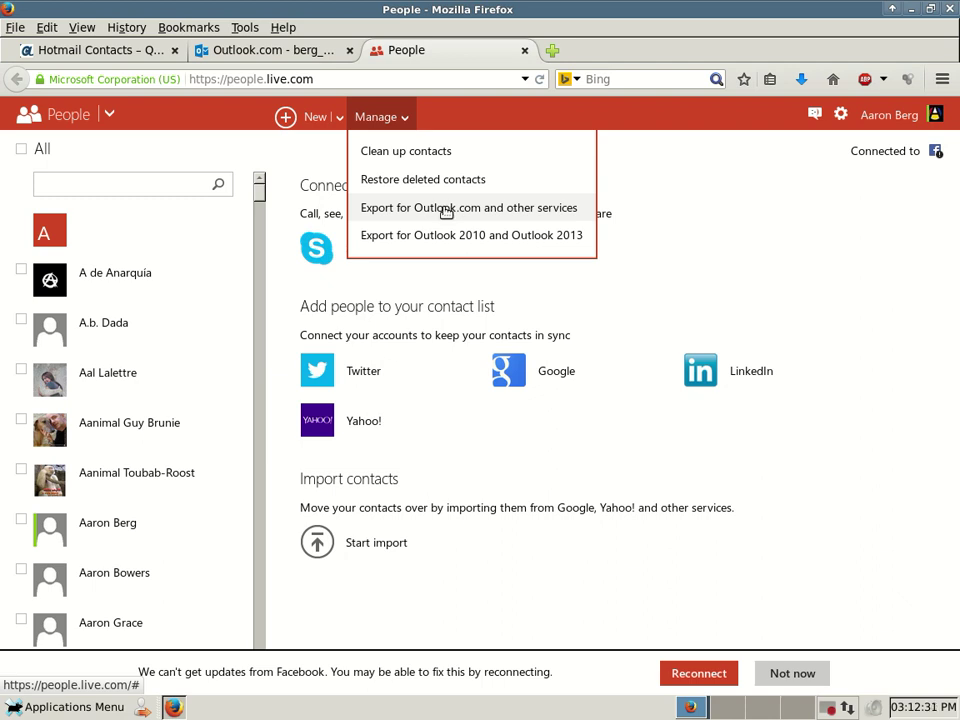
pyautogui.click(446, 210)
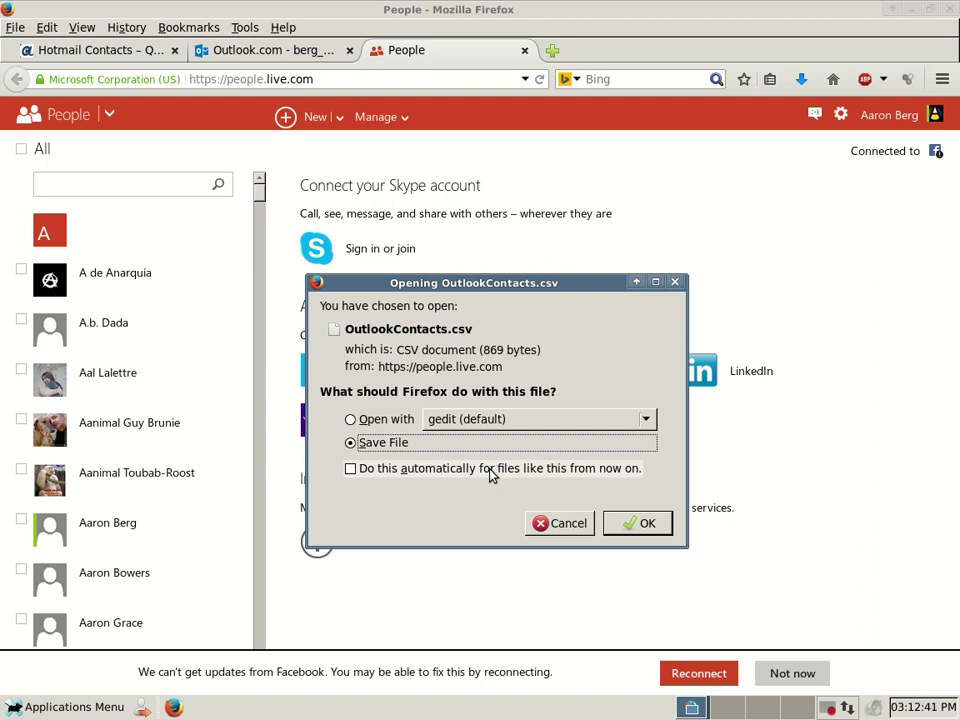
pyautogui.click(560, 523)
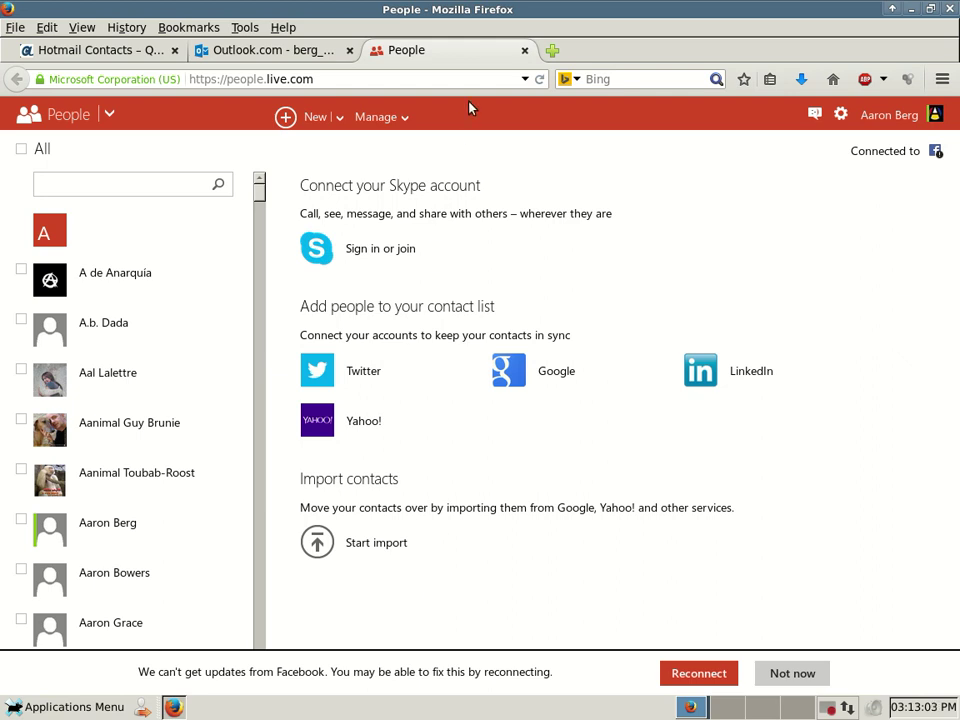
# Close the People page, look at the Outlook.com app switcher again, and return to the Hotmail contacts article
pyautogui.click(523, 51)
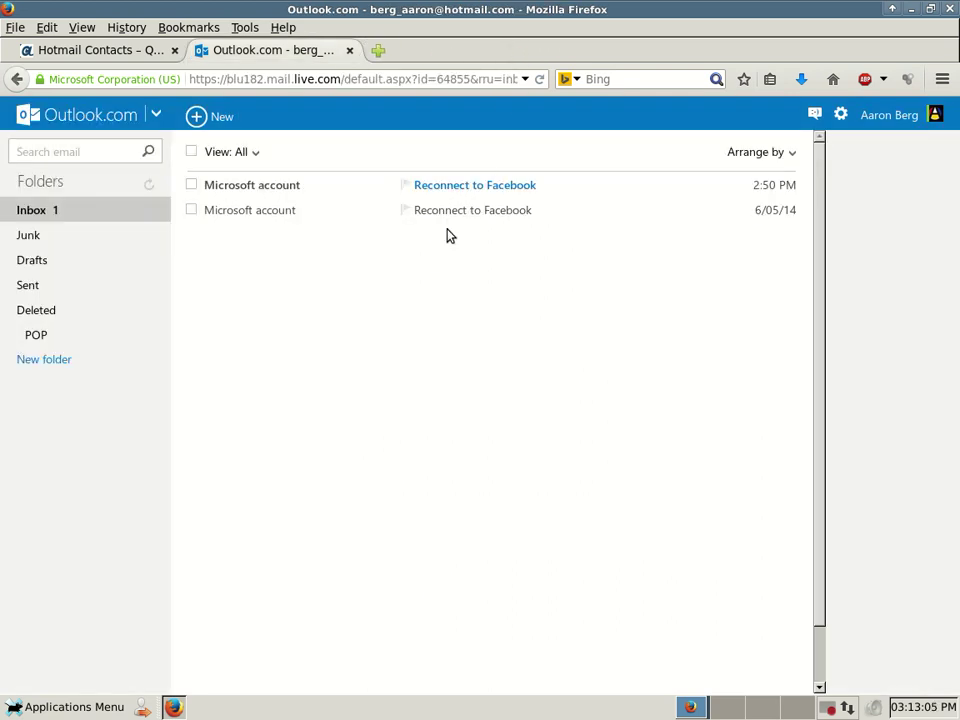
pyautogui.click(156, 116)
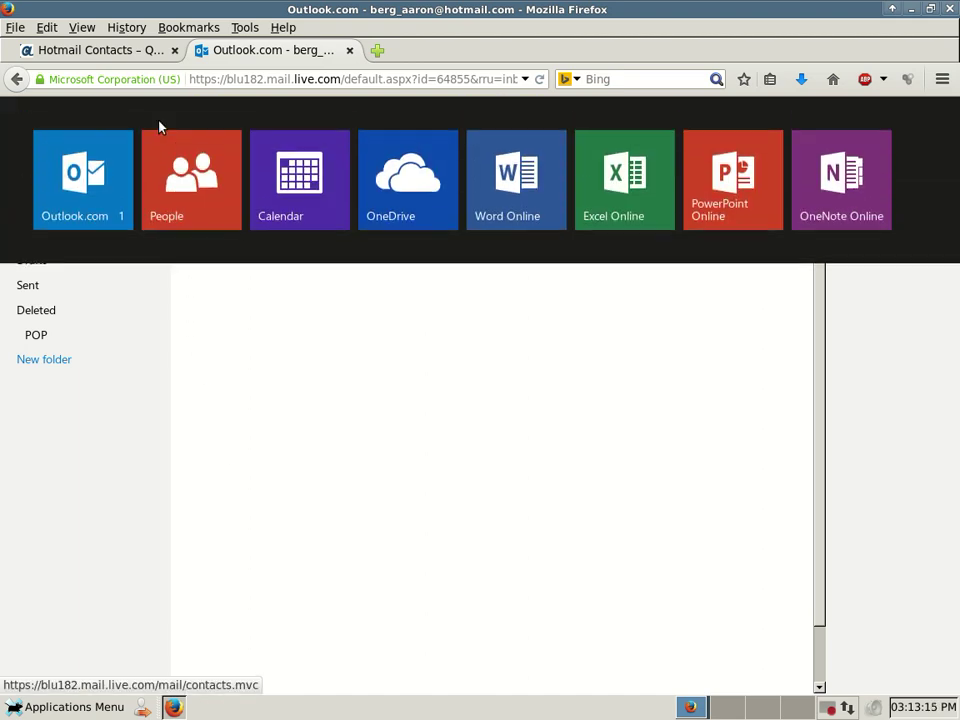
pyautogui.click(204, 430)
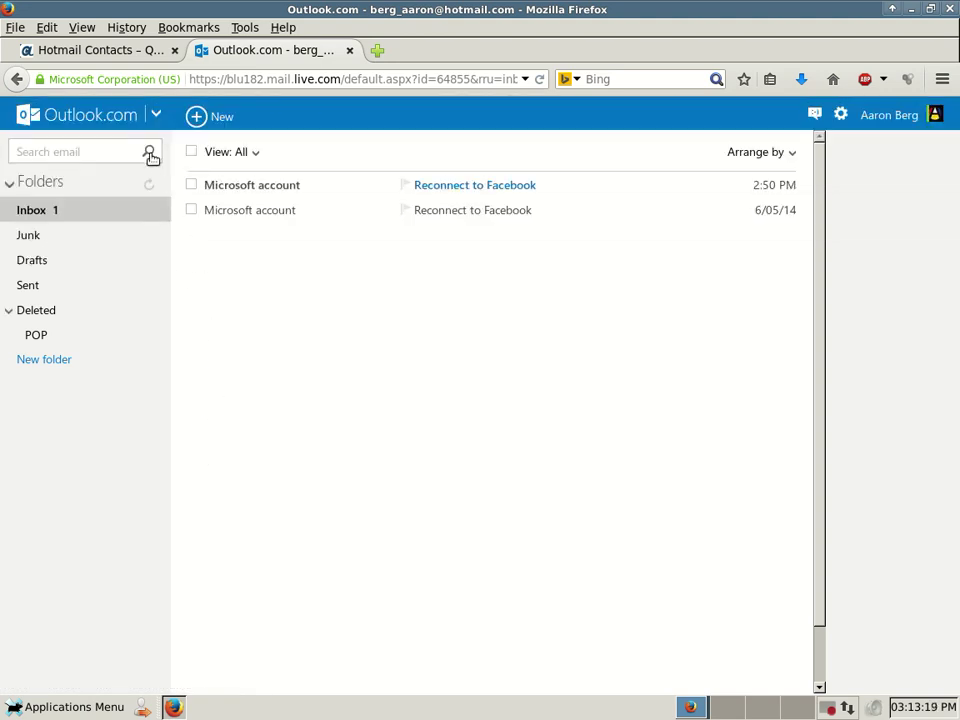
pyautogui.click(90, 48)
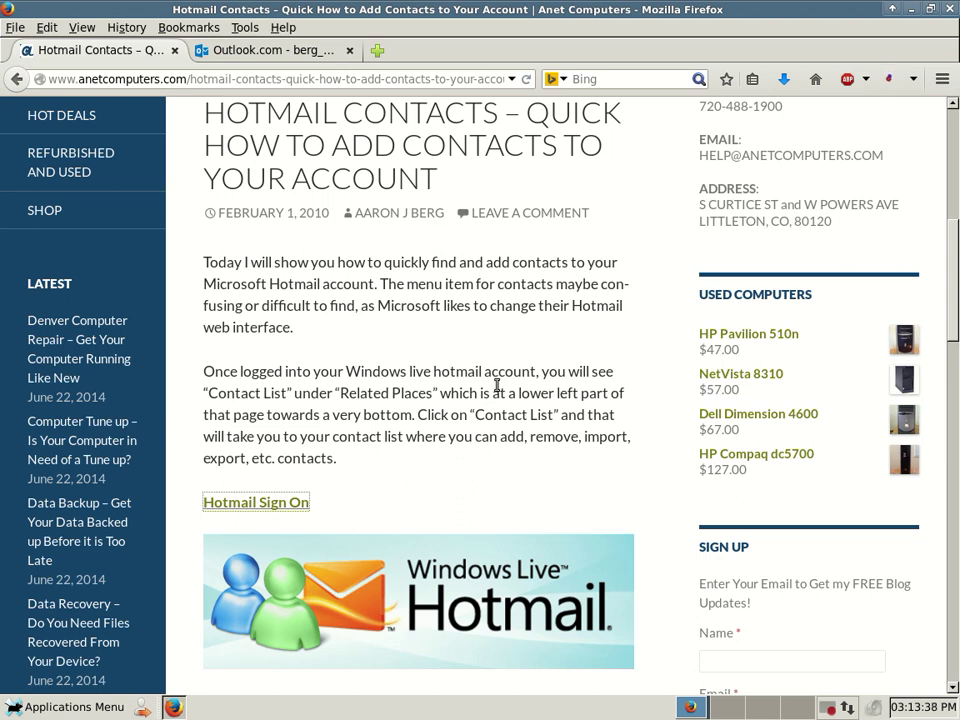
pyautogui.click(833, 709)
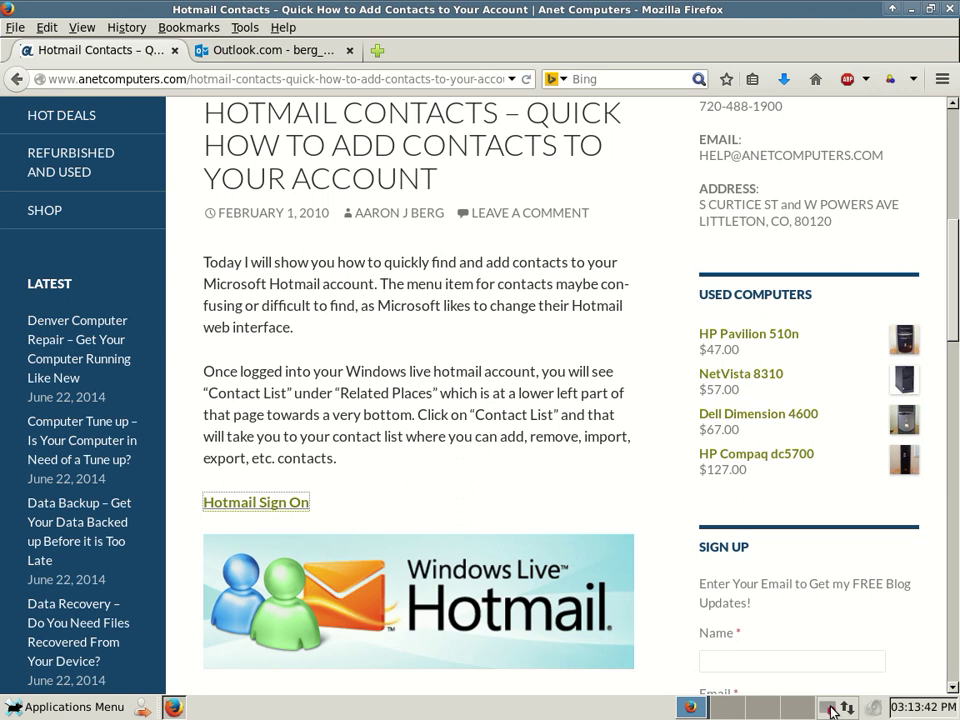